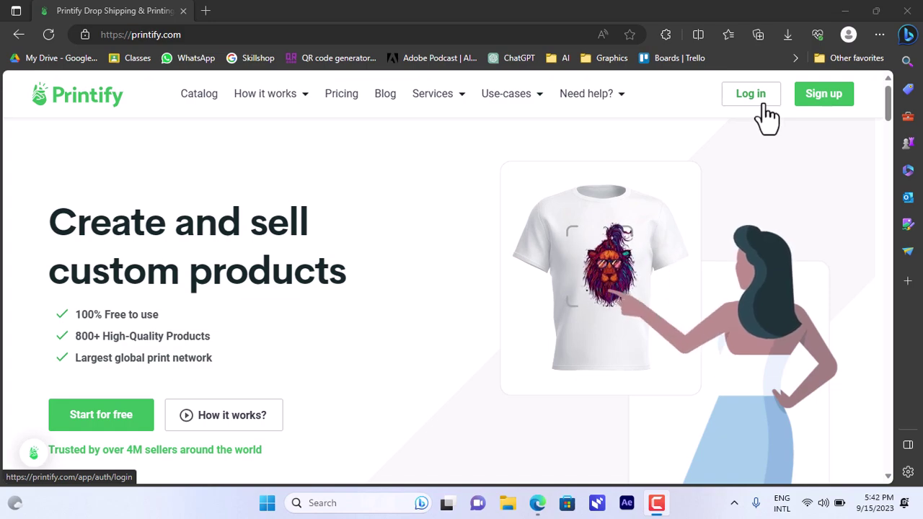
# - Sign up and answer onboarding: own e-commerce store, first online business, just exploring, found via Google
pyautogui.click(827, 112)
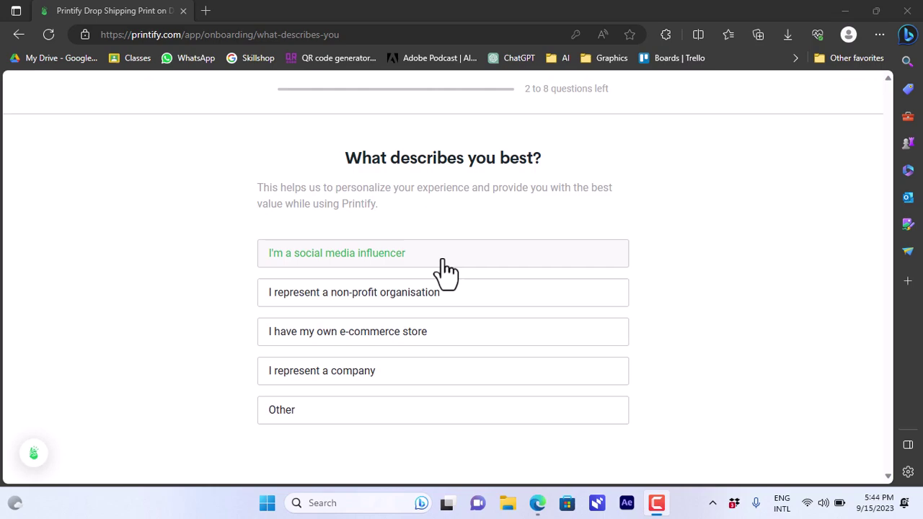
pyautogui.click(399, 346)
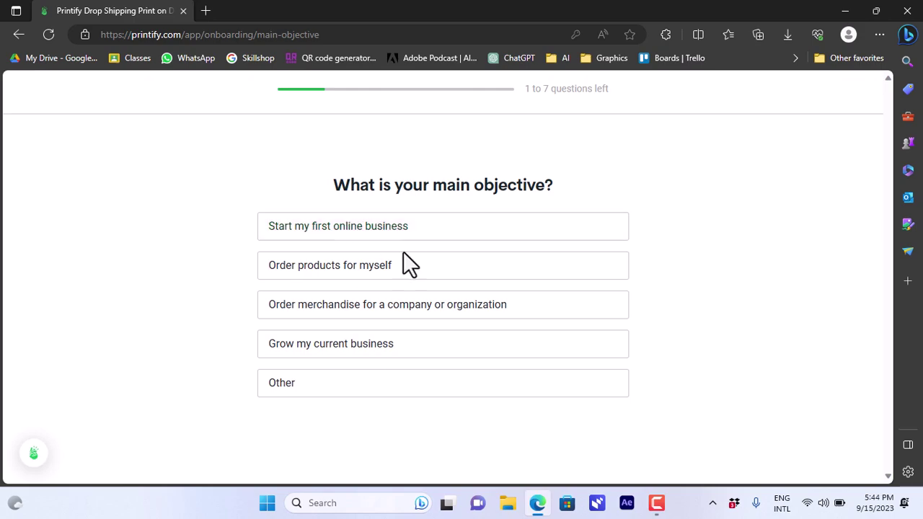
pyautogui.click(439, 229)
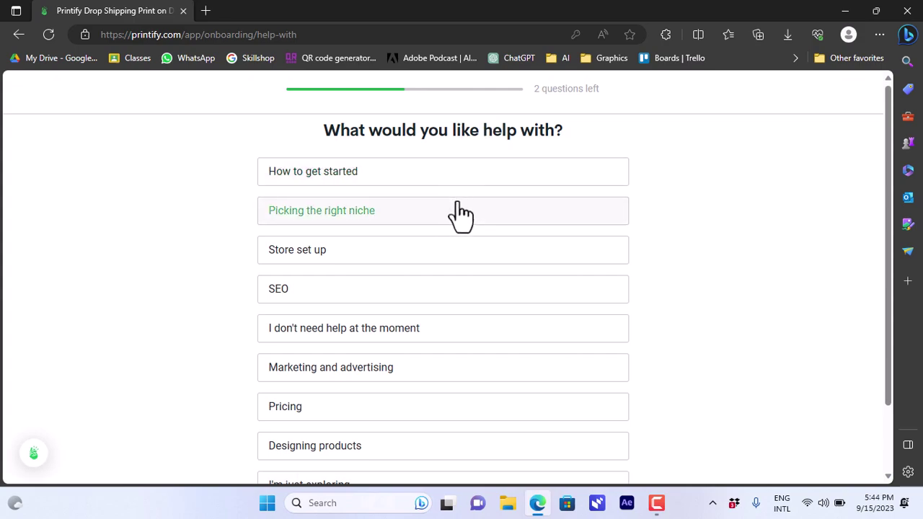
pyautogui.scroll(-2, 758, 202)
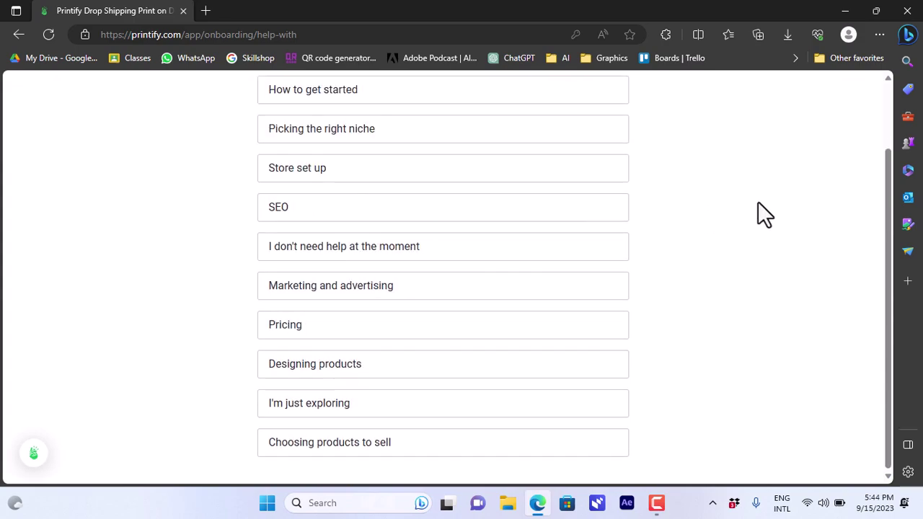
pyautogui.click(393, 417)
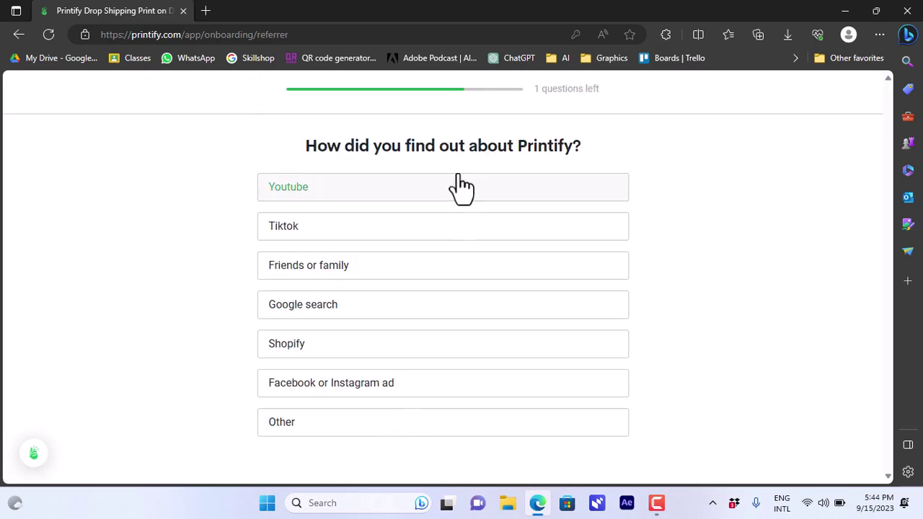
pyautogui.click(393, 315)
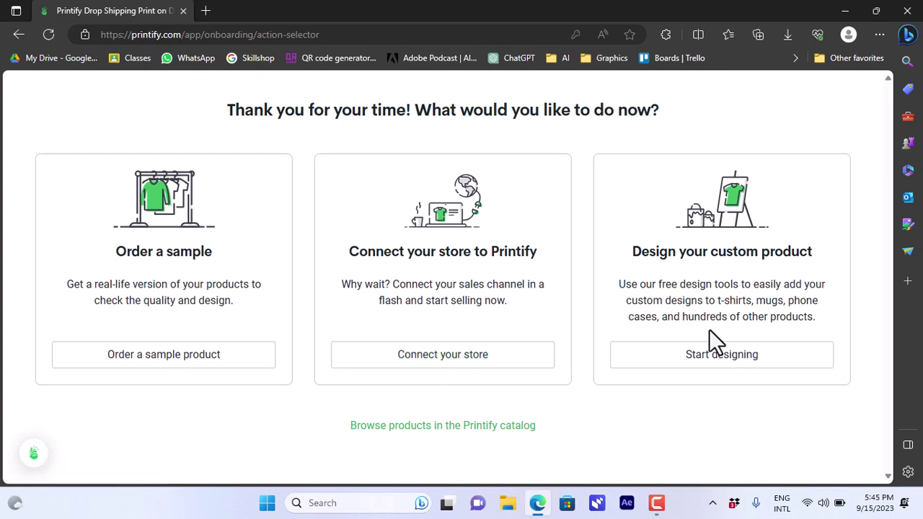
# - Choose to start designing and look over the catalog's product categories
pyautogui.click(717, 353)
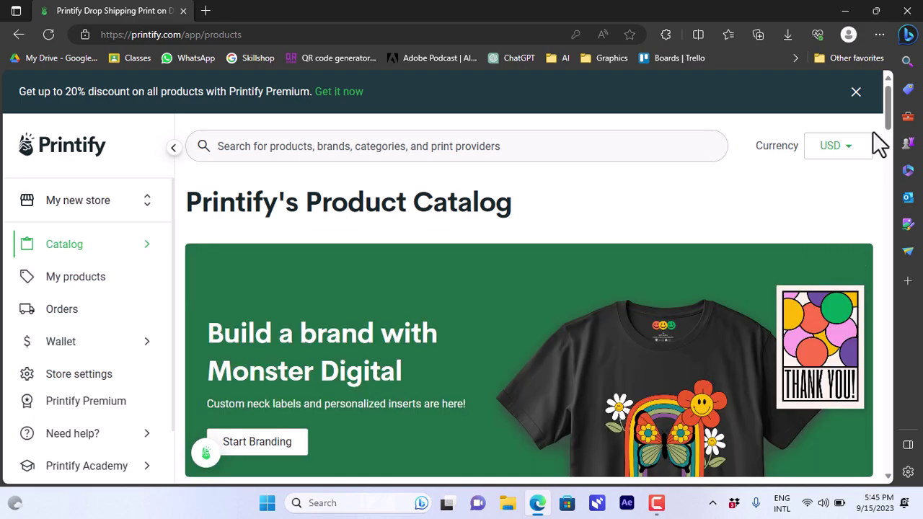
pyautogui.moveTo(885, 121); pyautogui.dragTo(894, 99)
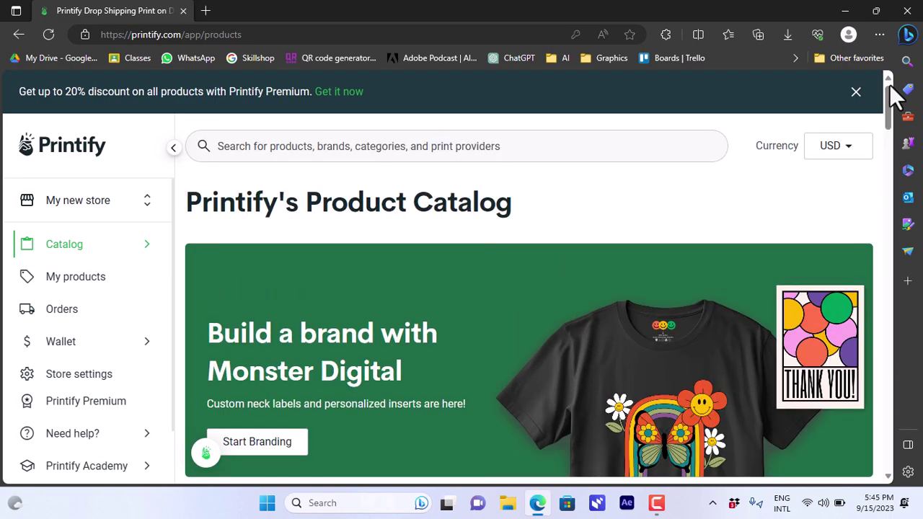
pyautogui.click(88, 248)
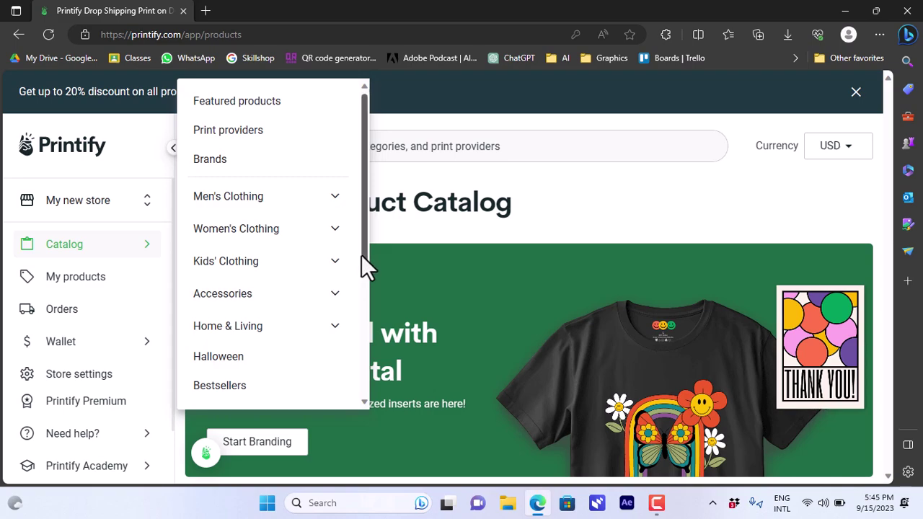
pyautogui.moveTo(364, 254)
pyautogui.mouseDown()
pyautogui.moveTo(363, 288)
pyautogui.moveTo(360, 238)
pyautogui.mouseUp()
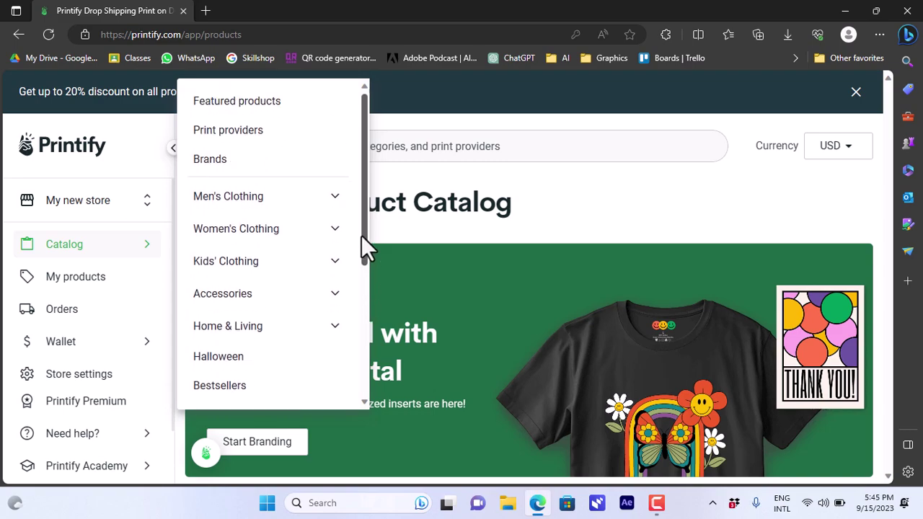
# - Check the empty My products list, go back, and open the Printify Premium offer
pyautogui.click(99, 281)
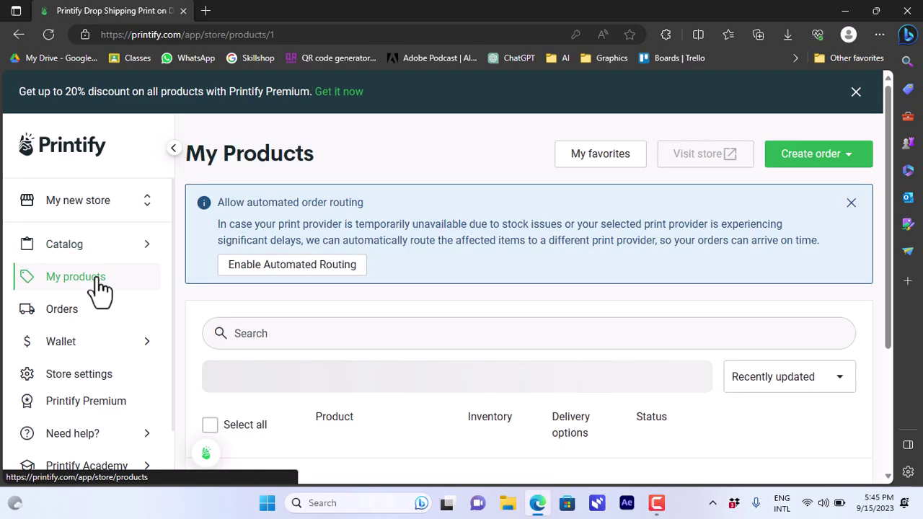
pyautogui.scroll(-3, 903, 209)
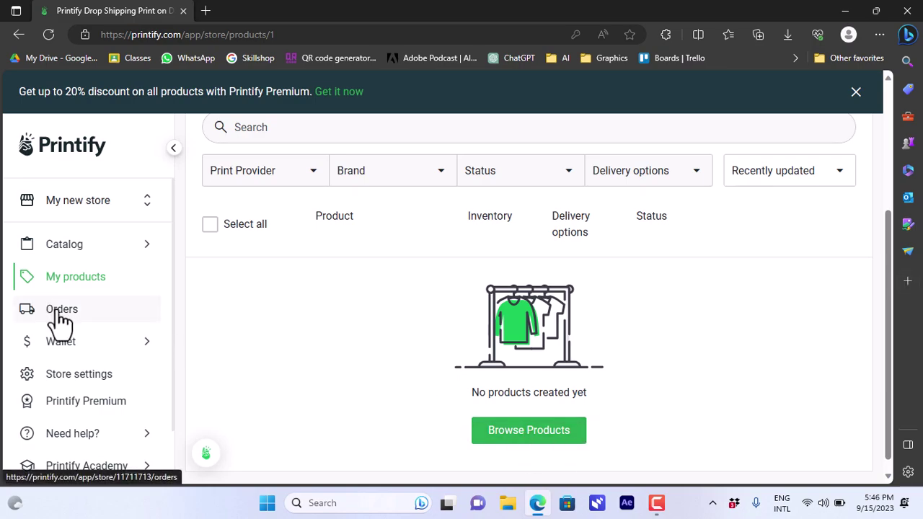
pyautogui.hotkey('alt', 'Left')
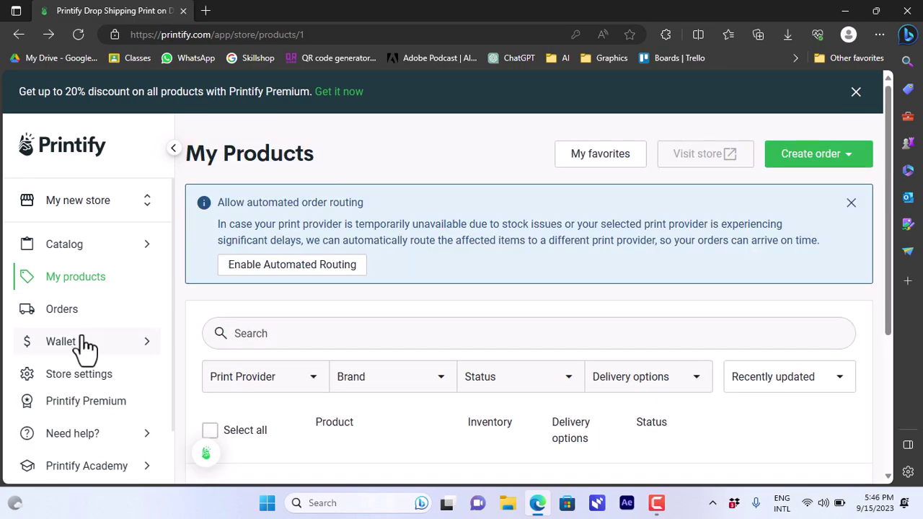
pyautogui.click(97, 413)
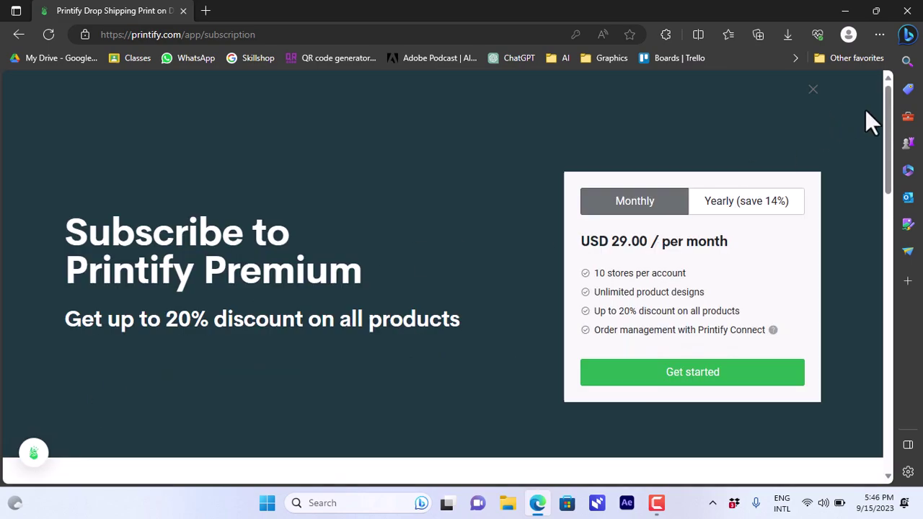
# - Check the Premium price with Yearly (save 14%) billing, then close the offer
pyautogui.scroll(-1, 886, 114)
pyautogui.scroll(1, 885, 117)
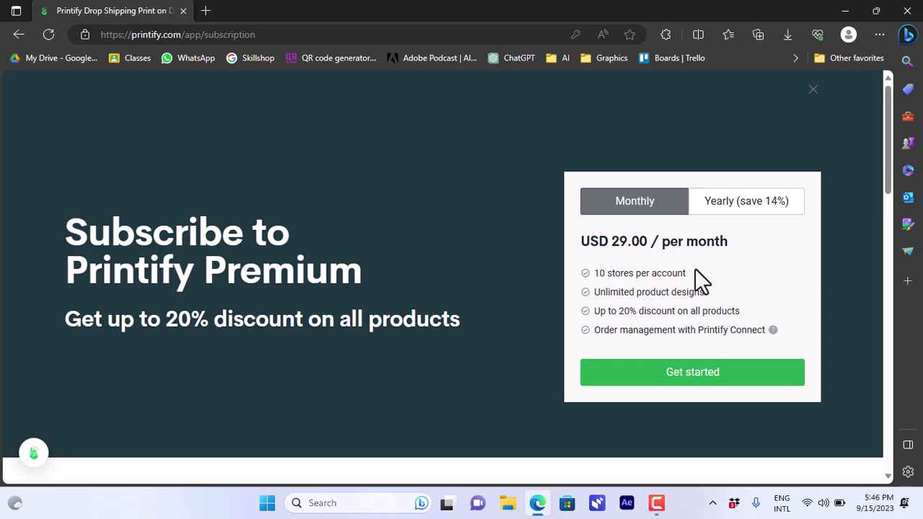
pyautogui.click(746, 206)
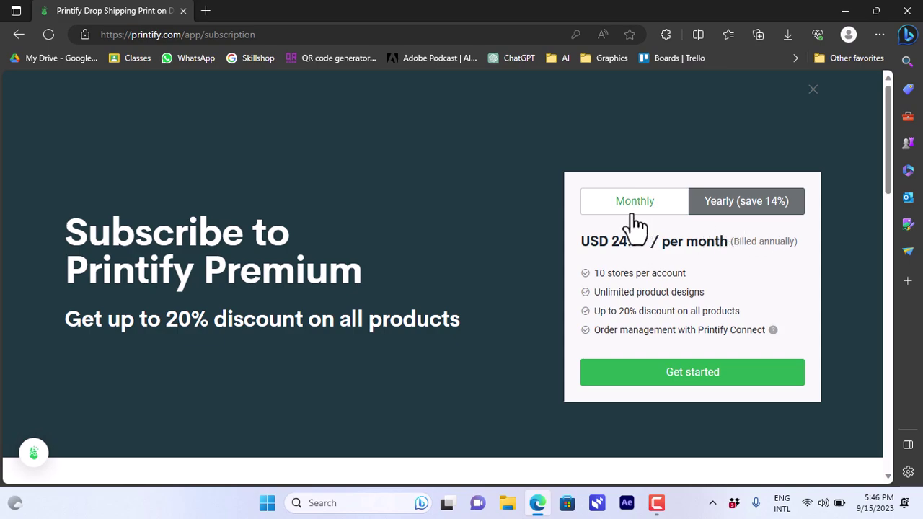
pyautogui.click(812, 94)
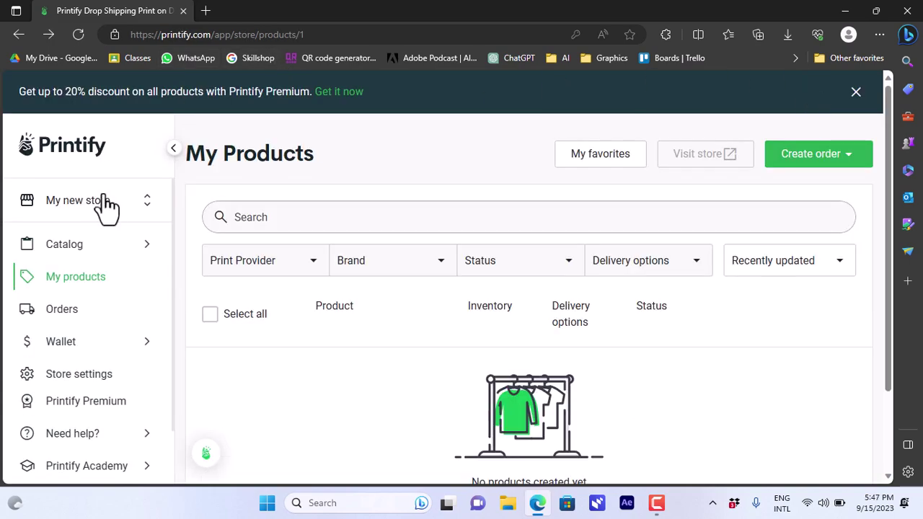
# - Add a new store, review sales channels like Etsy and Shopify, then return to the catalog
pyautogui.click(109, 207)
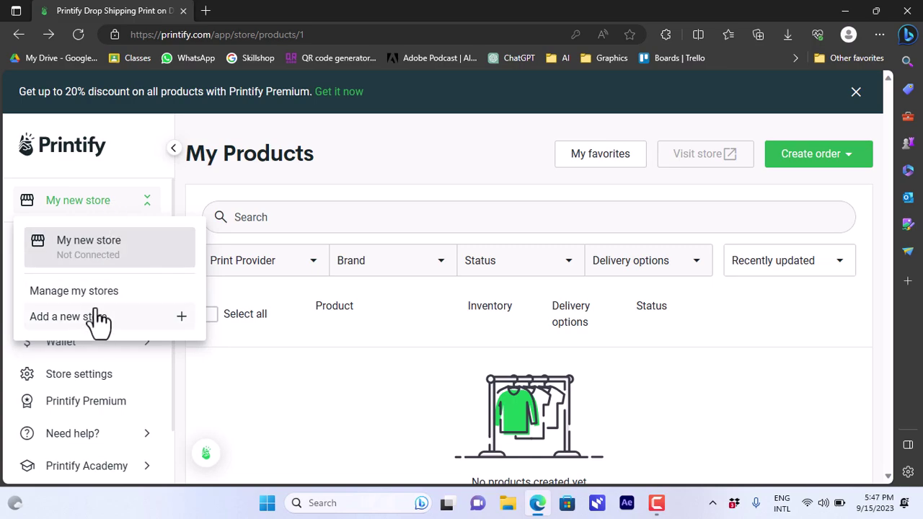
pyautogui.click(121, 324)
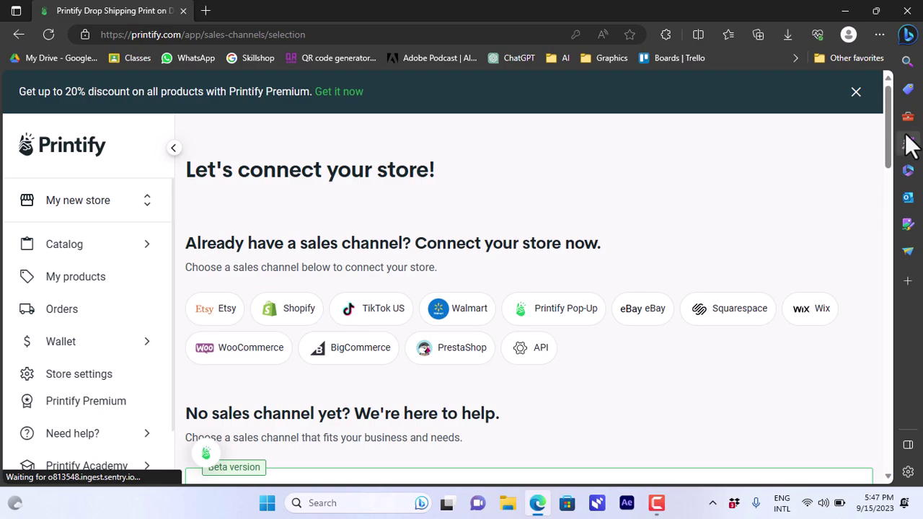
pyautogui.scroll(-2, 890, 142)
pyautogui.moveTo(891, 142)
pyautogui.mouseDown()
pyautogui.moveTo(892, 163)
pyautogui.moveTo(891, 124)
pyautogui.mouseUp()
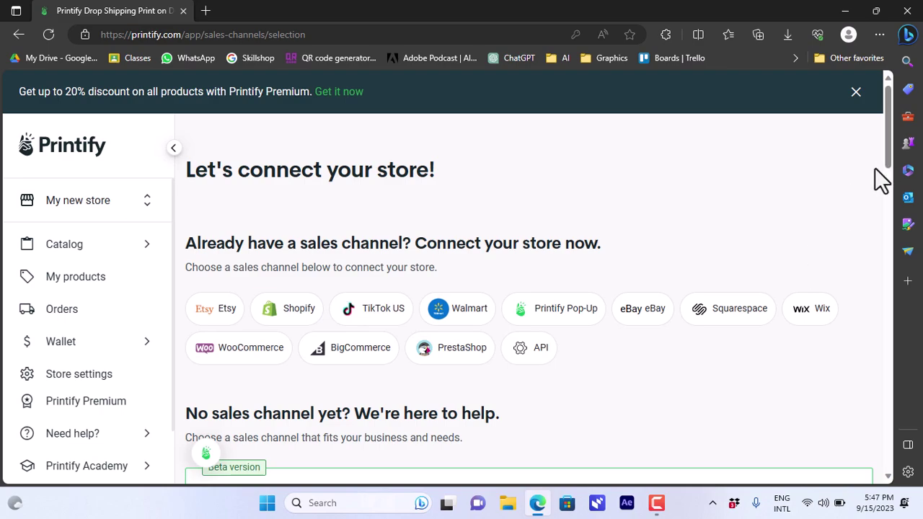
pyautogui.moveTo(889, 168); pyautogui.dragTo(461, 108)
pyautogui.click(61, 144)
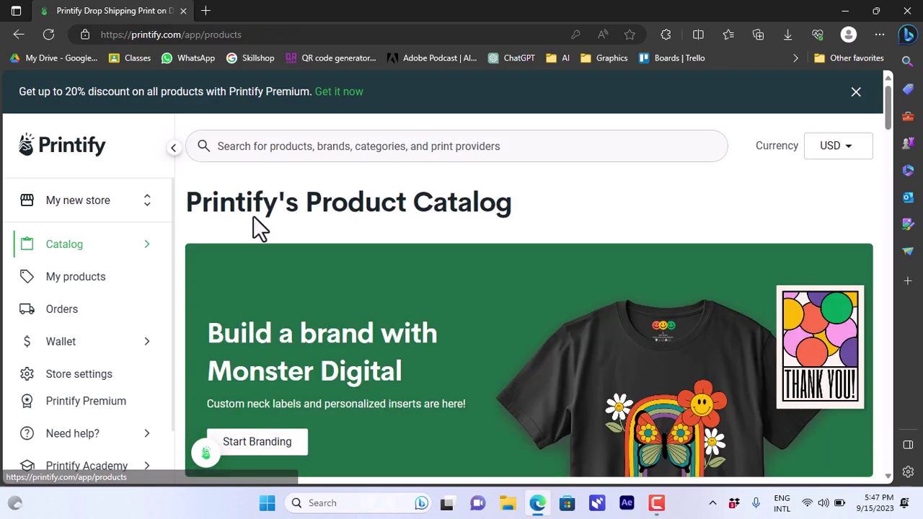
# - Open the Unisex Garment-Dyed T-shirt (Comfort Colors 1717) from Men's Clothing > T-shirts
pyautogui.click(108, 253)
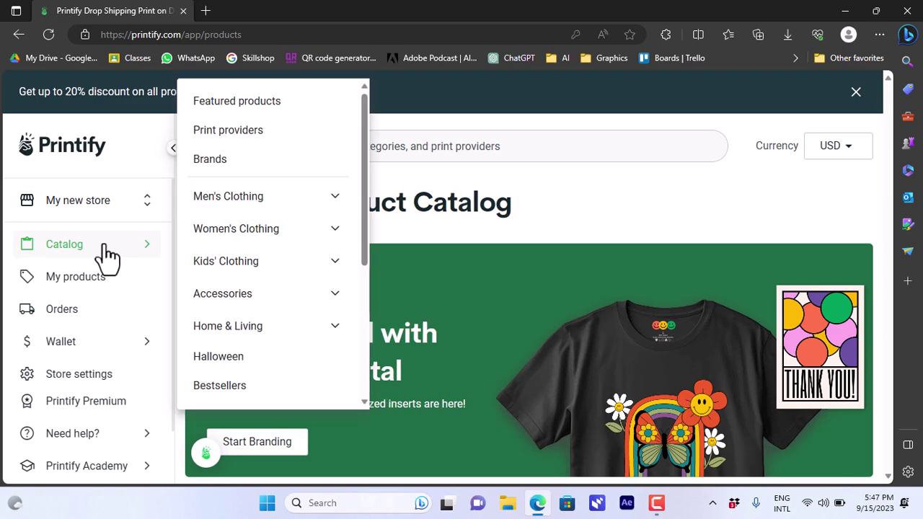
pyautogui.click(308, 207)
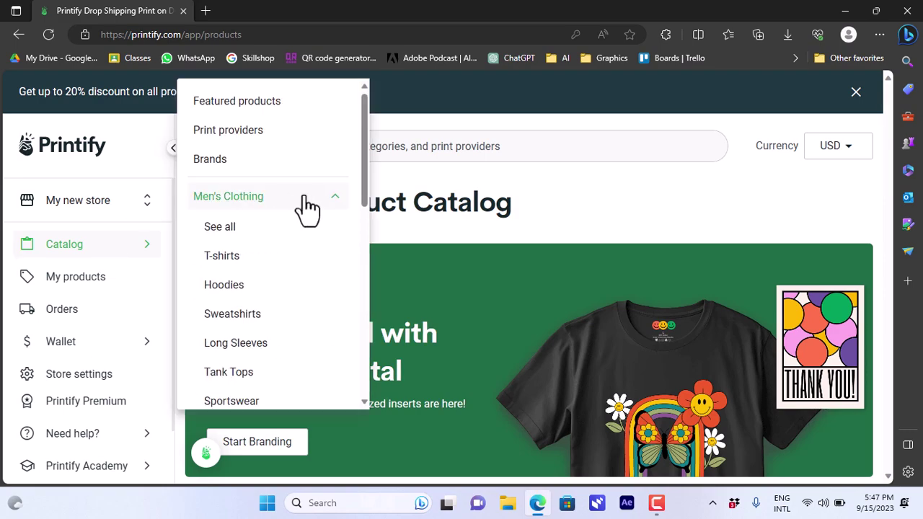
pyautogui.click(235, 262)
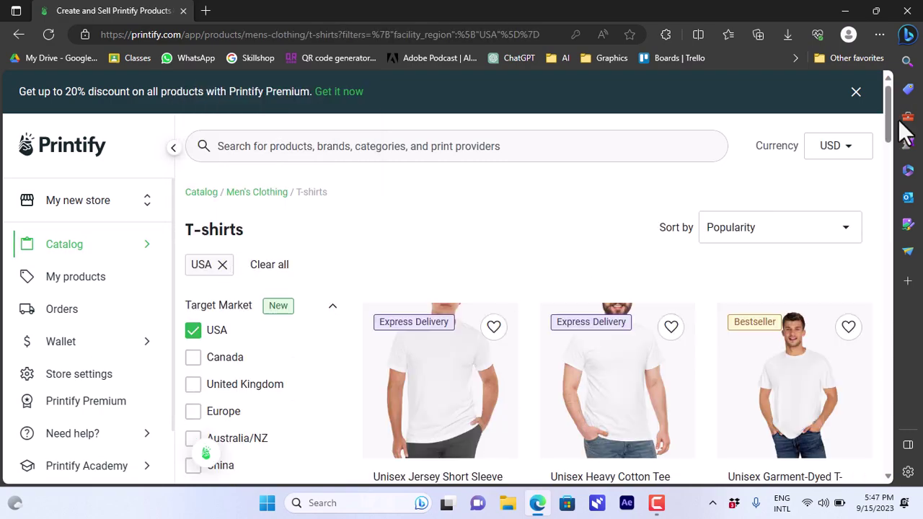
pyautogui.scroll(-3, 890, 148)
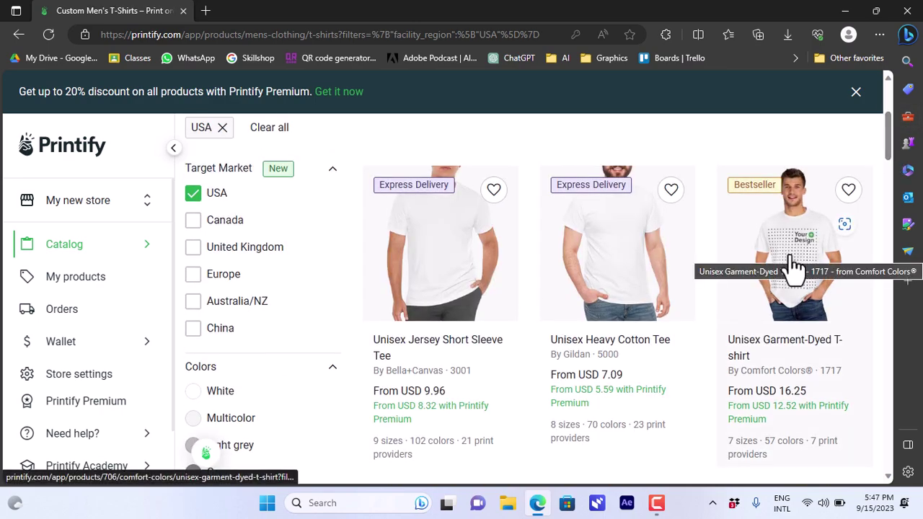
pyautogui.click(793, 263)
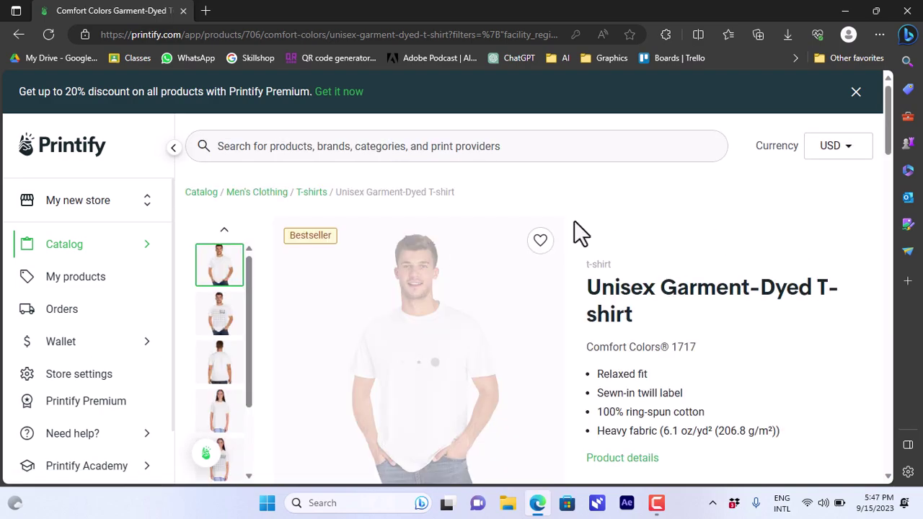
# - Scroll to the suggested print providers, led by SwiftPOD from USD 16.25
pyautogui.moveTo(889, 128); pyautogui.dragTo(884, 185)
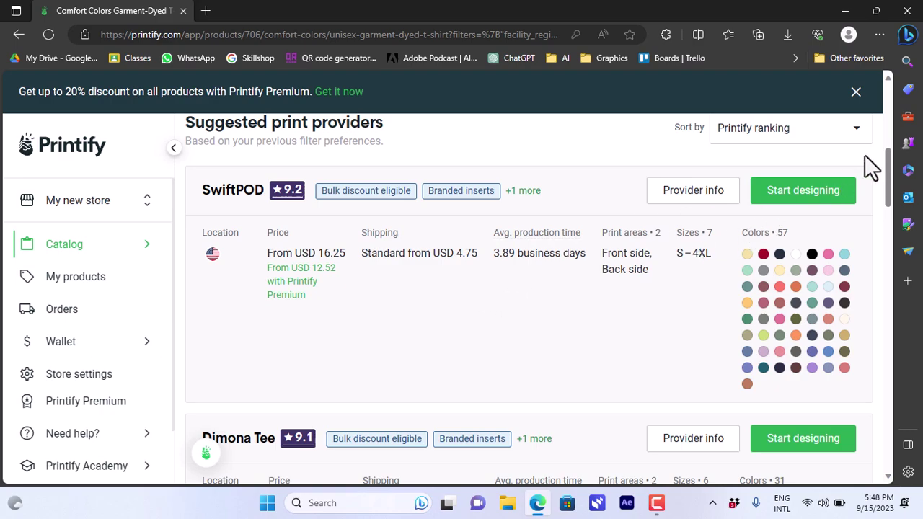
pyautogui.scroll(-2, 891, 184)
pyautogui.moveTo(889, 183); pyautogui.dragTo(888, 154)
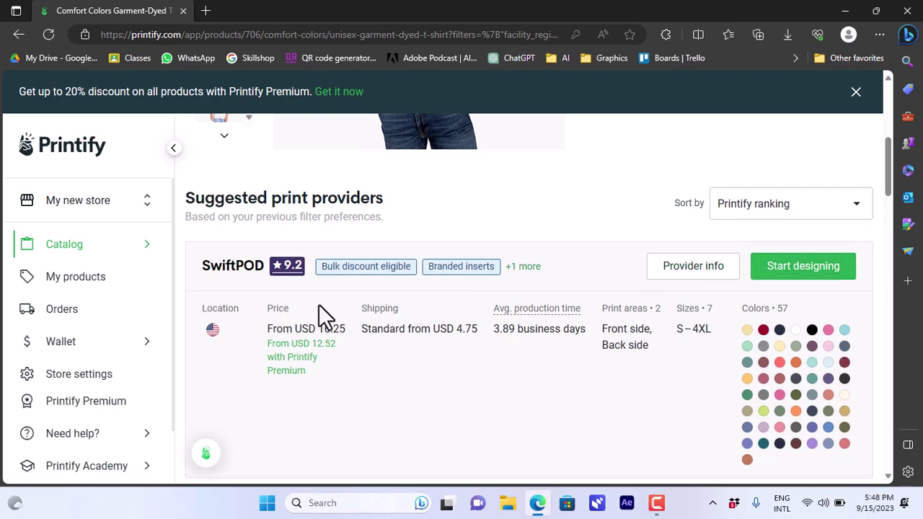
# - Start designing the SwiftPOD T-shirt, checking the back side before returning to the front
pyautogui.click(811, 279)
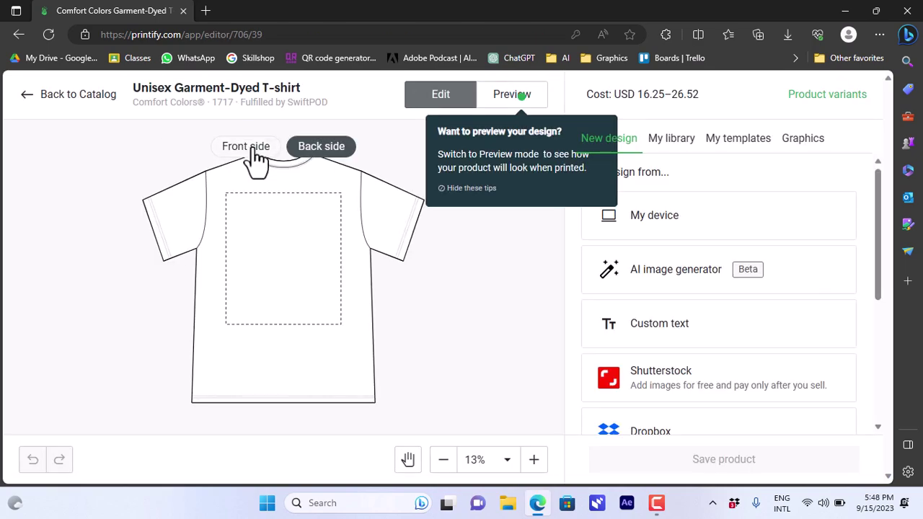
pyautogui.click(253, 149)
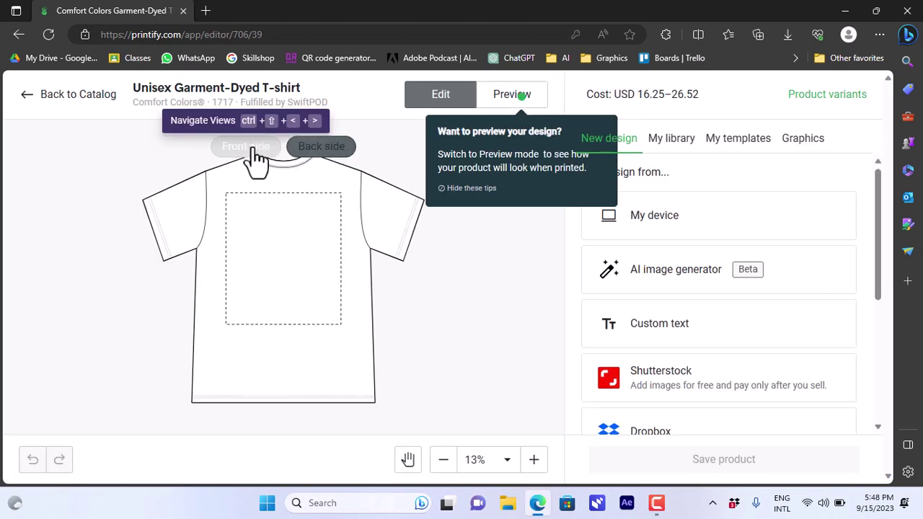
pyautogui.click(319, 149)
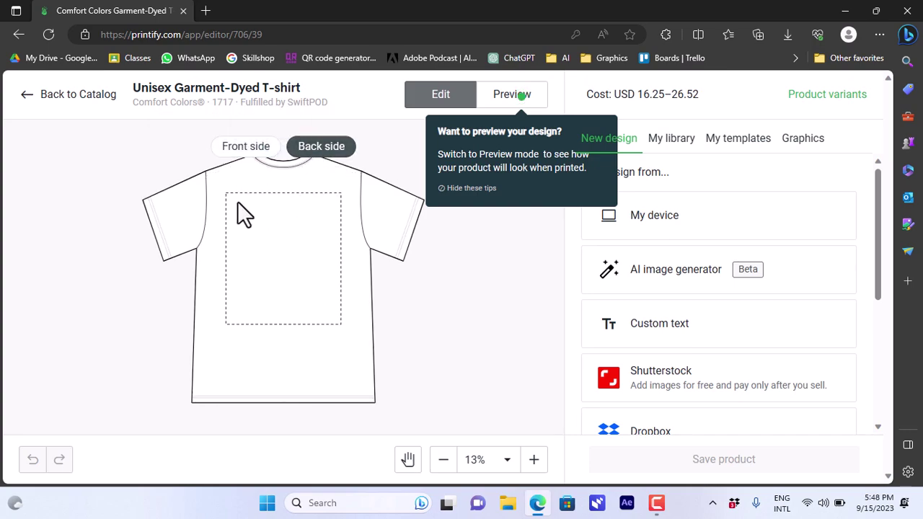
pyautogui.click(234, 155)
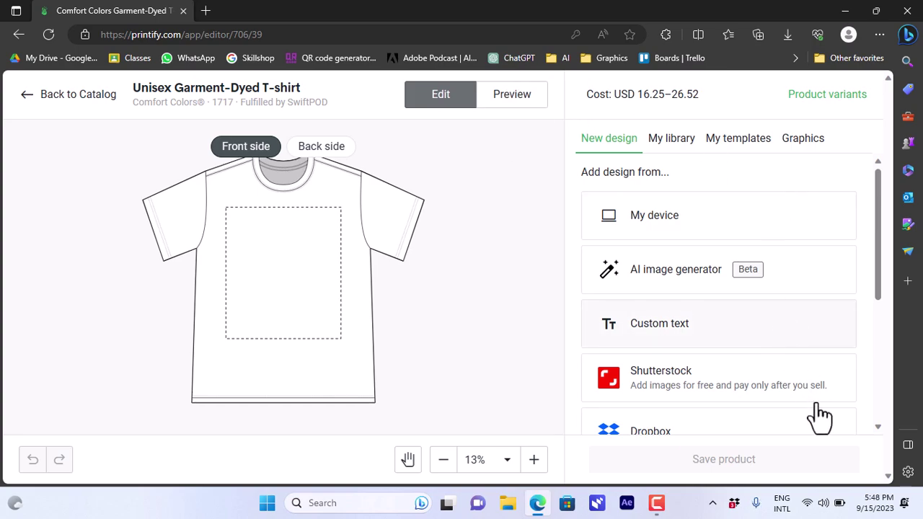
pyautogui.moveTo(876, 238); pyautogui.dragTo(814, 226)
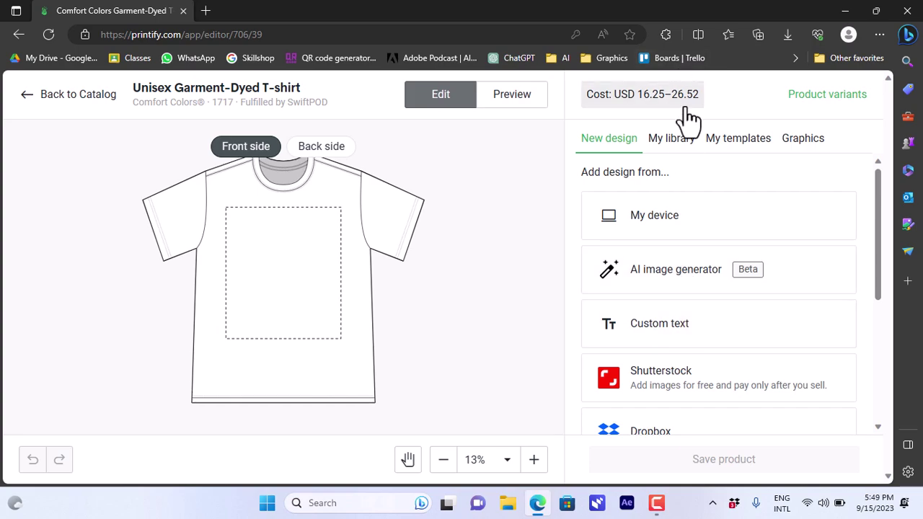
# - Place the red Chinese New Year rabbit image from Shutterstock on the shirt front
pyautogui.click(705, 401)
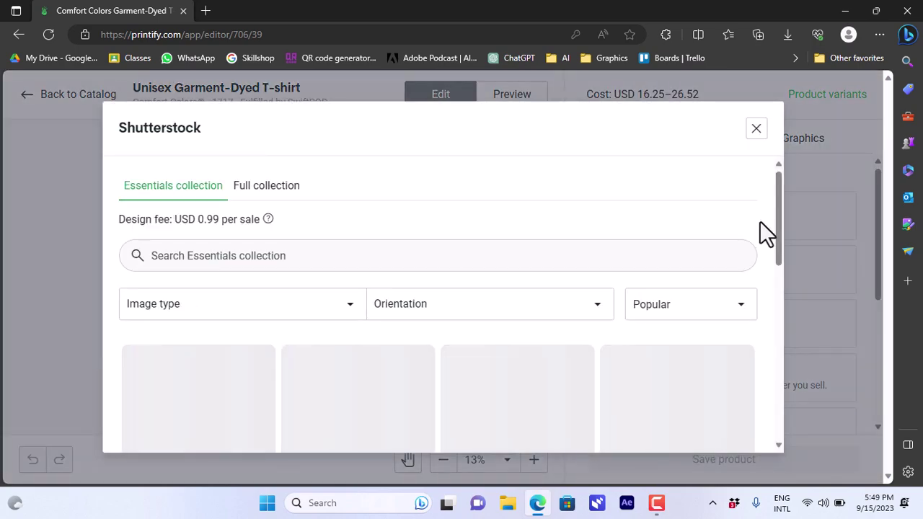
pyautogui.moveTo(776, 205); pyautogui.dragTo(780, 245)
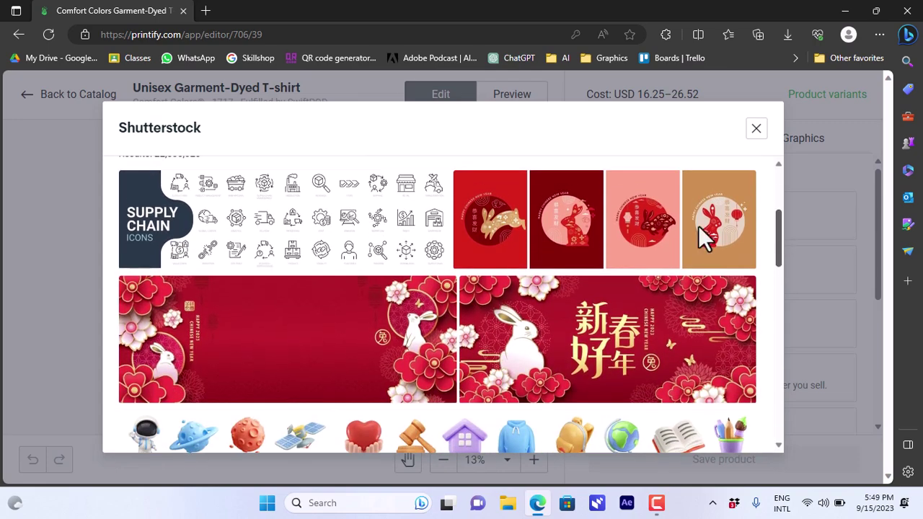
pyautogui.click(505, 229)
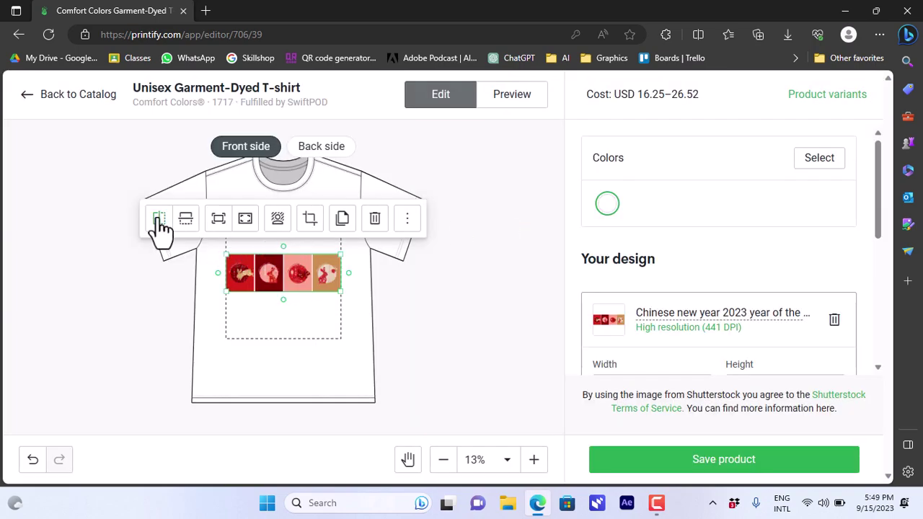
# - Flip the rabbit strip vertically and horizontally, then rotate it 270° to run vertically
pyautogui.click(185, 225)
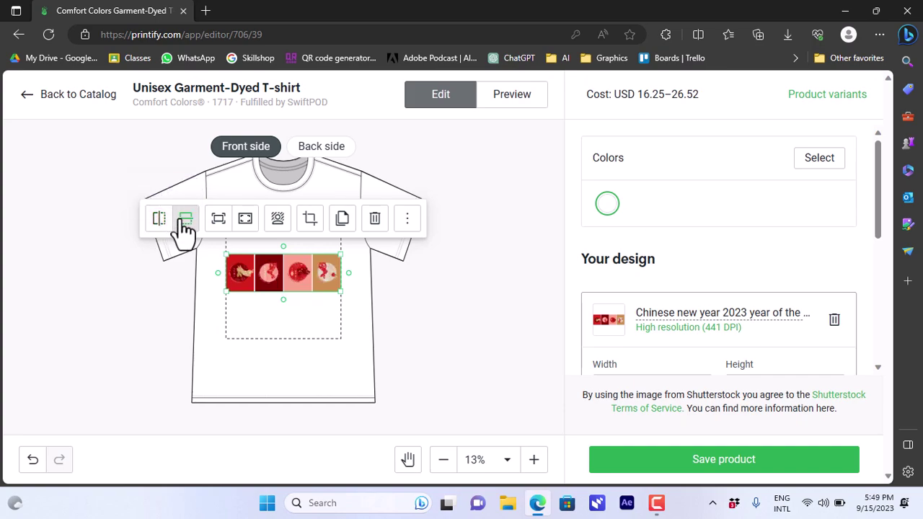
pyautogui.click(160, 226)
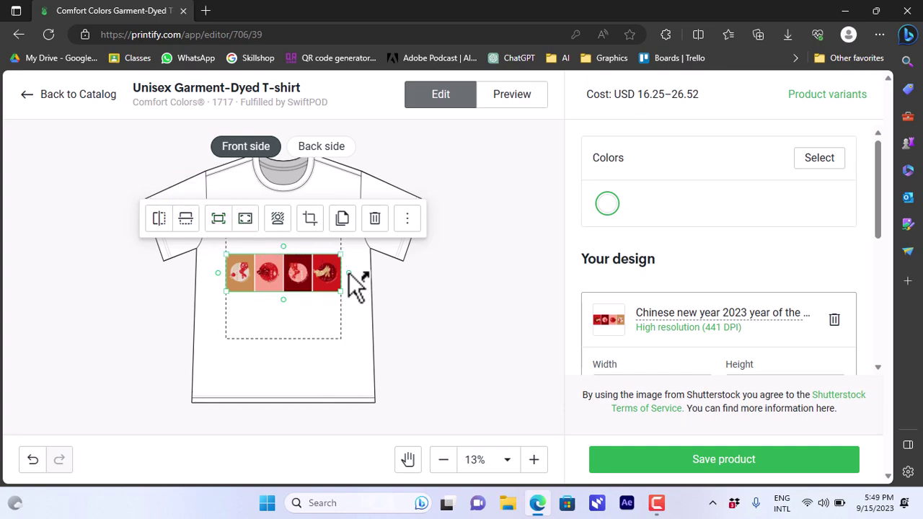
pyautogui.moveTo(354, 284); pyautogui.dragTo(293, 352)
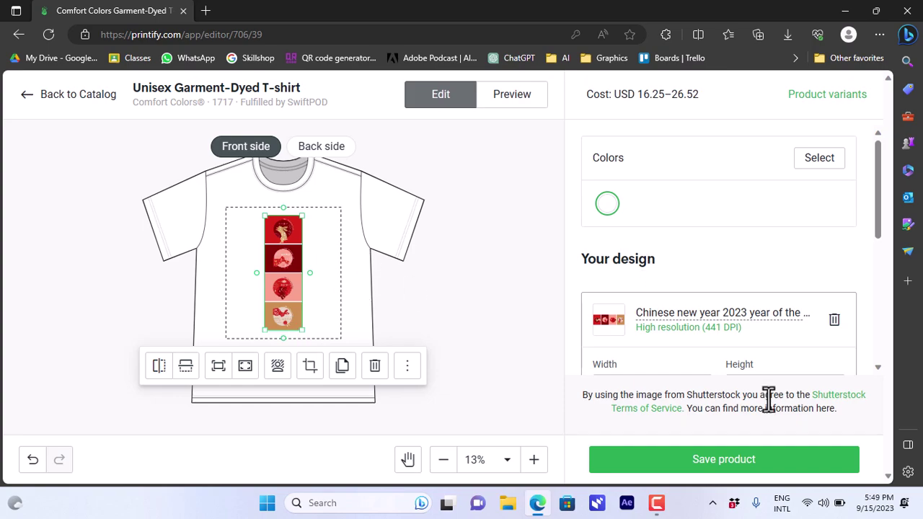
# - Show the rendered mockup preview of the shirt design
pyautogui.click(731, 466)
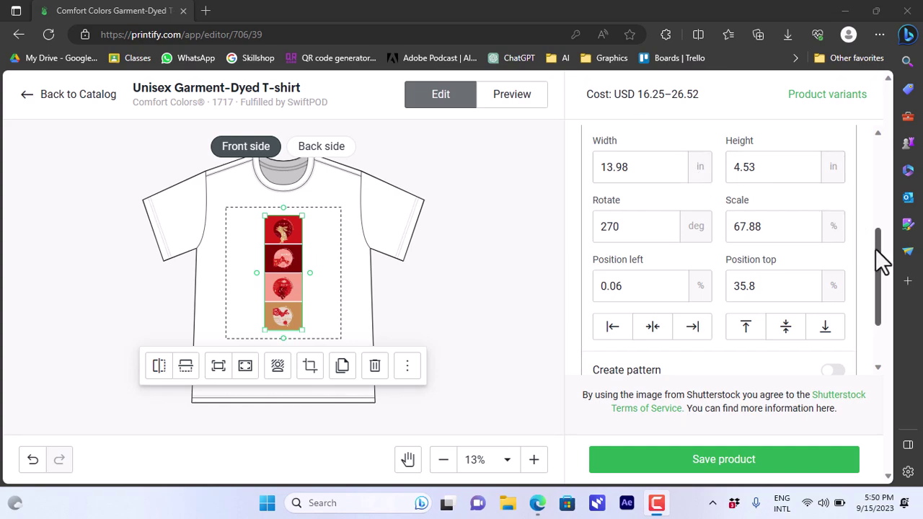
pyautogui.moveTo(875, 249); pyautogui.dragTo(870, 157)
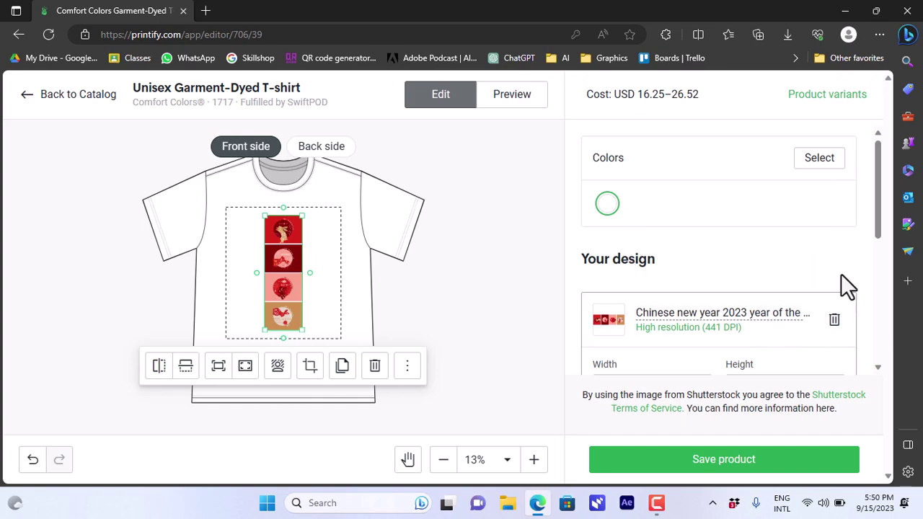
pyautogui.click(515, 108)
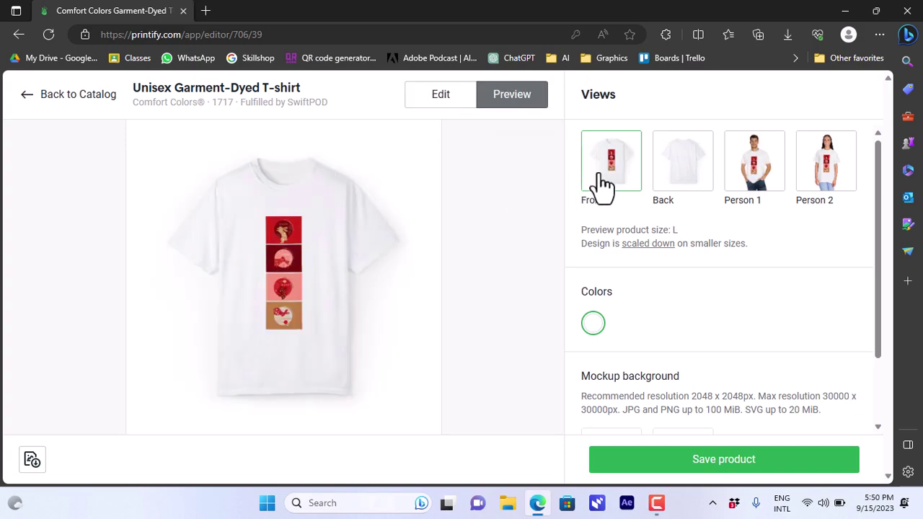
# - Check the Person 1 and Person 2 model mockups, then save the T-shirt as a product
pyautogui.click(761, 171)
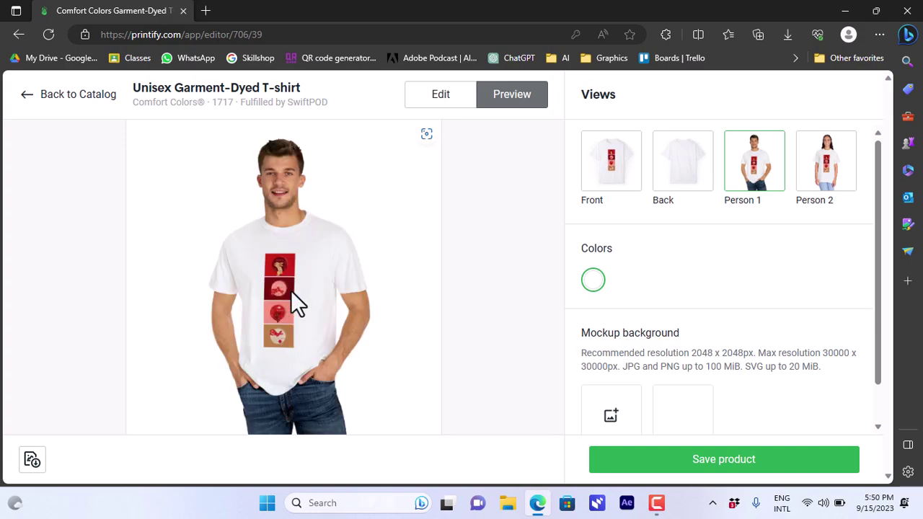
pyautogui.click(816, 185)
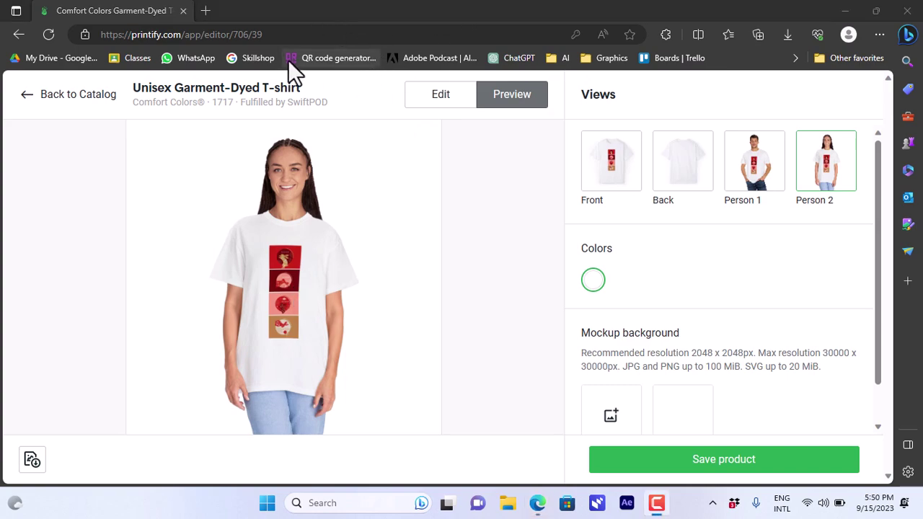
pyautogui.click(709, 470)
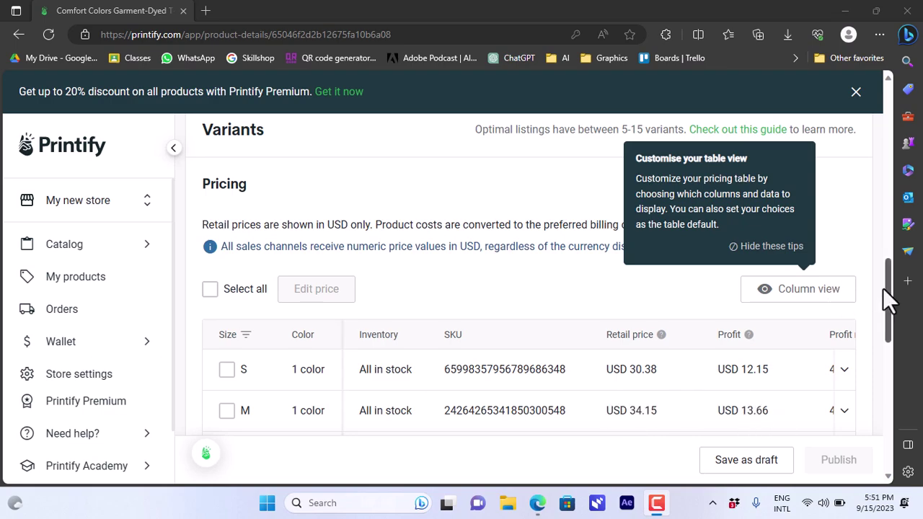
# - Scroll up the saved T-shirt product page to the Mockups section, beside a new blank tab
pyautogui.moveTo(884, 291); pyautogui.dragTo(892, 116)
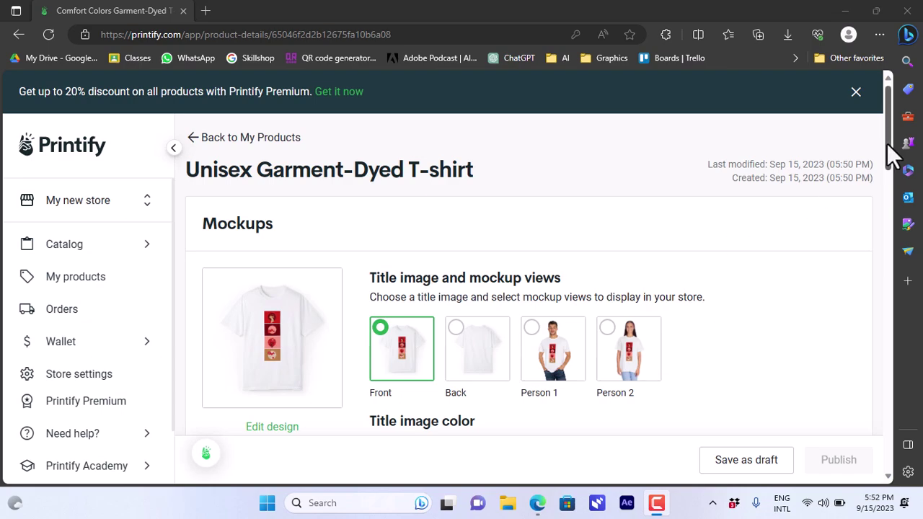
pyautogui.moveTo(894, 155); pyautogui.dragTo(897, 130)
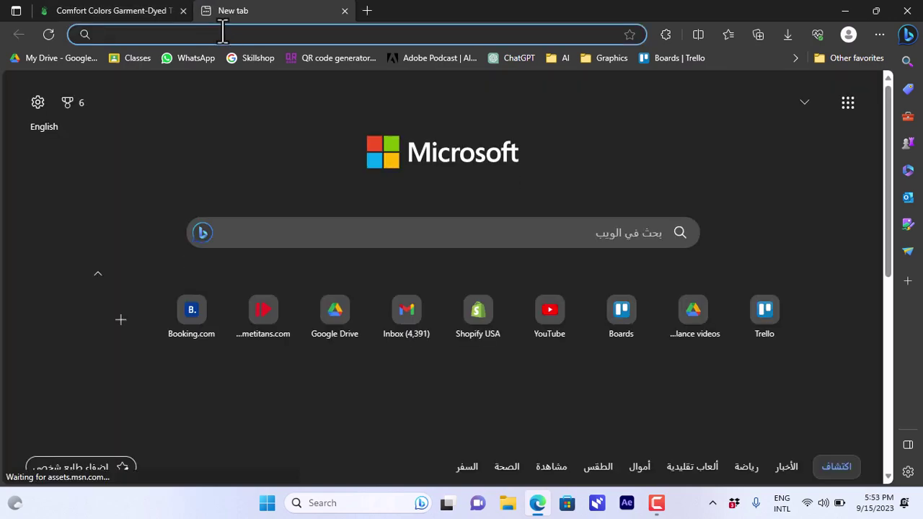
# - Search Google for 'amazon seller' from the new tab's address bar
pyautogui.write('amazon seller')
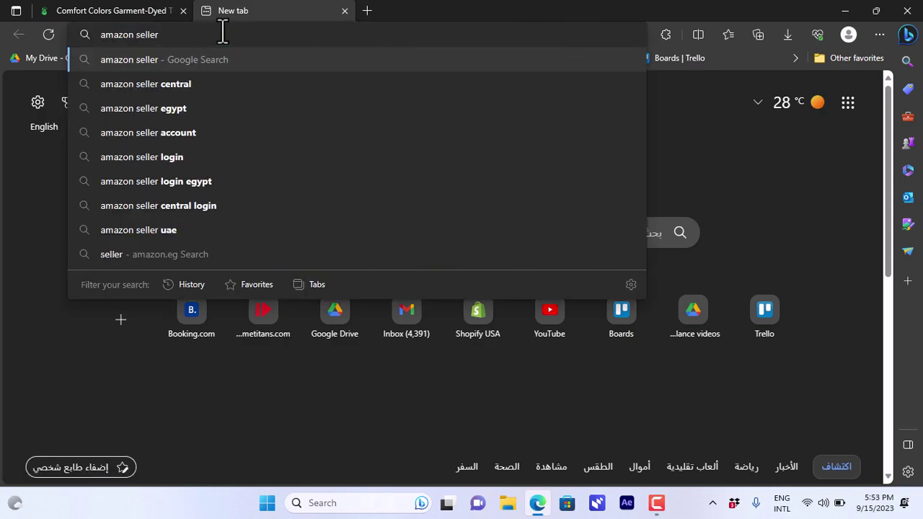
pyautogui.press('Return')
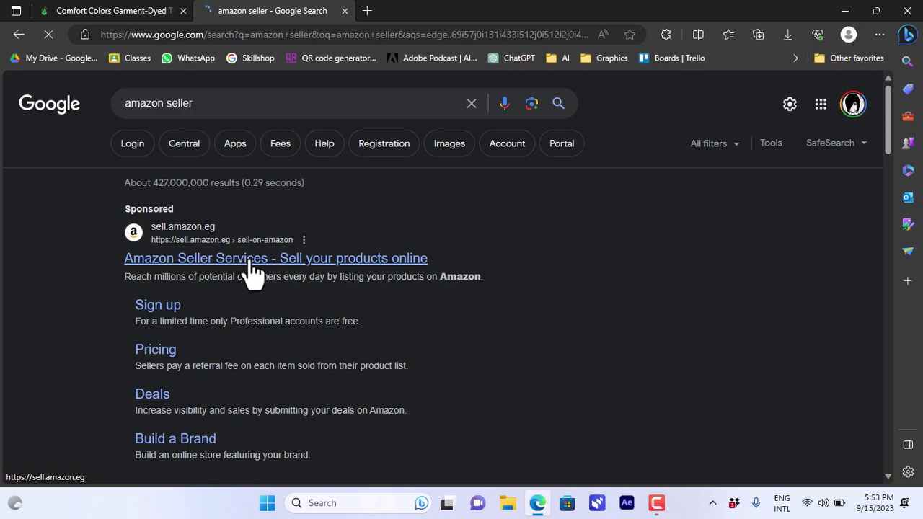
# - Follow the Amazon Seller Services result and Register now to the empty Amazon account creation form
pyautogui.click(252, 260)
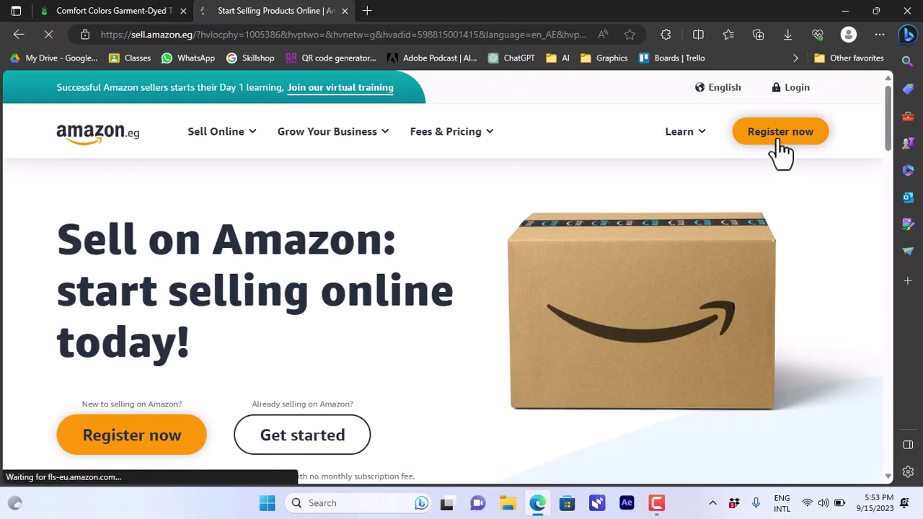
pyautogui.click(779, 142)
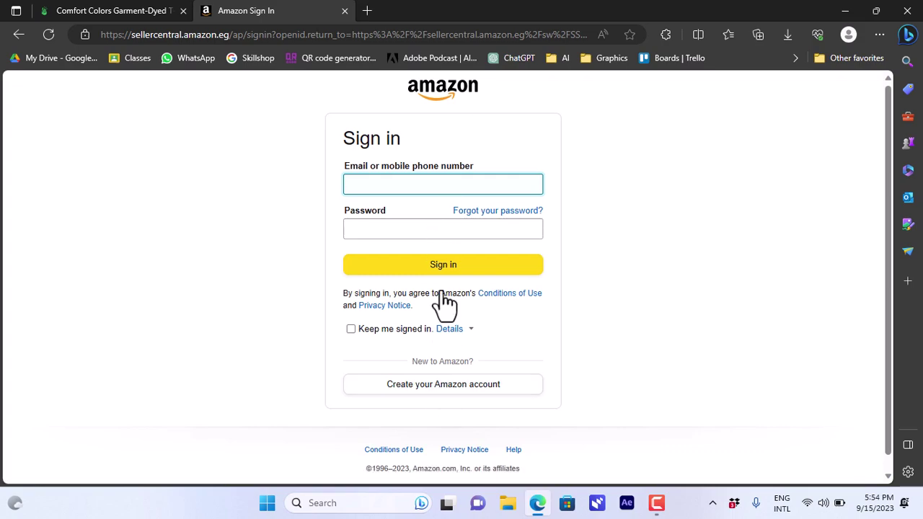
pyautogui.click(447, 386)
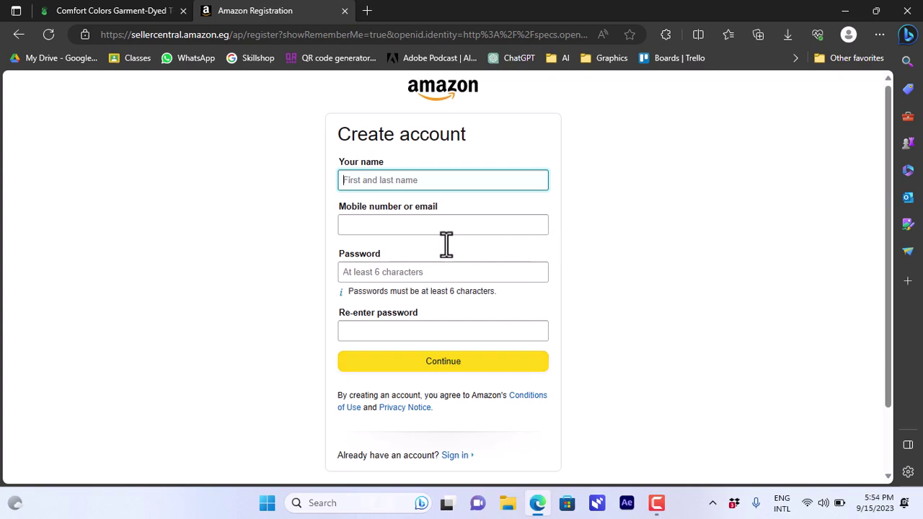
pyautogui.click(639, 22)
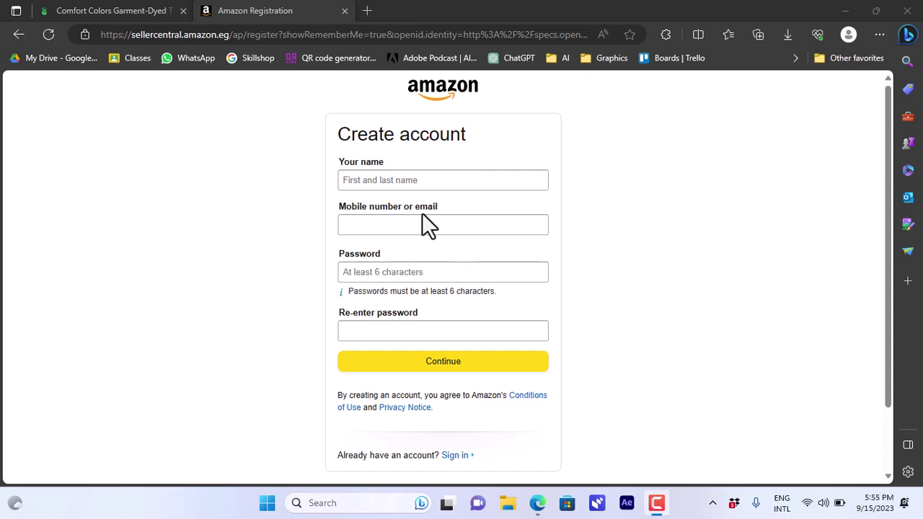
pyautogui.click(144, 11)
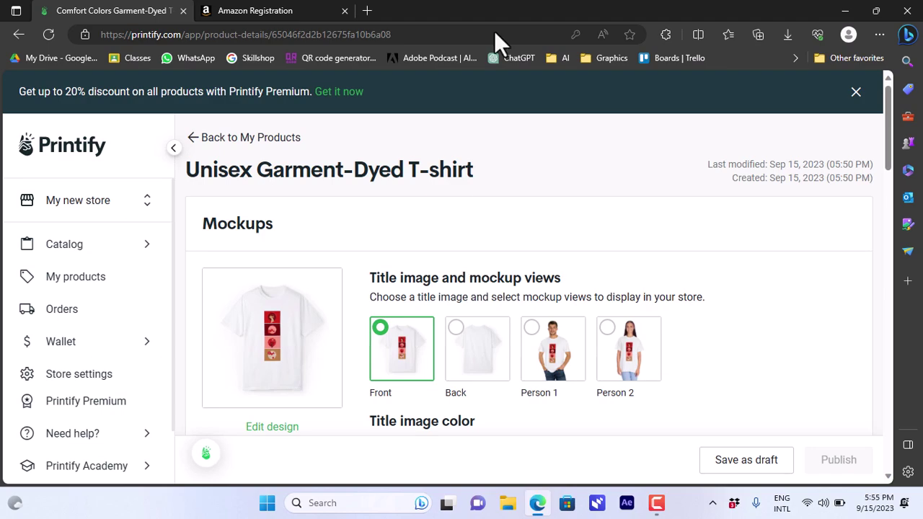
pyautogui.click(259, 13)
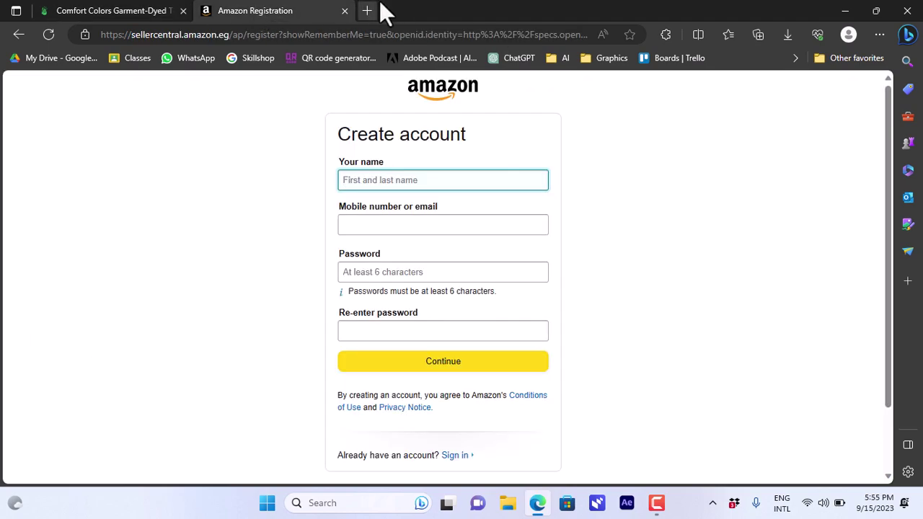